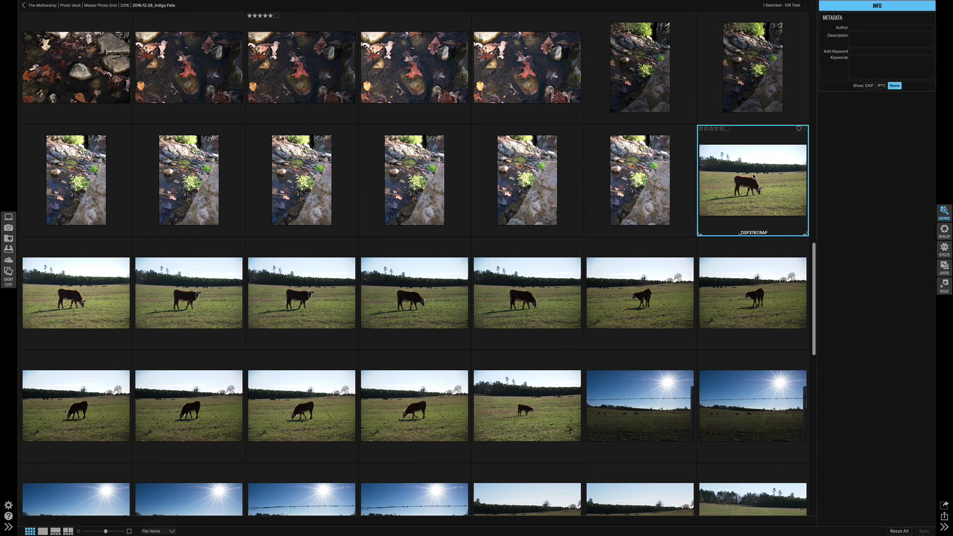
# Step: Extend the selection to the six cow photos _DSF3767–_DSF3772 and show them in Compare view
pyautogui.keyDown('shift'); pyautogui.click(522, 303); pyautogui.keyUp('shift')
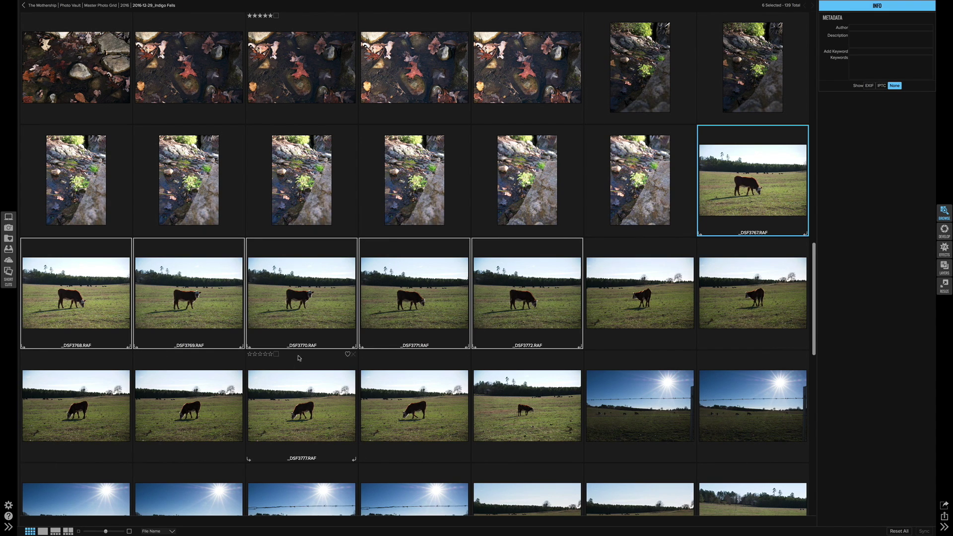
pyautogui.press('c')
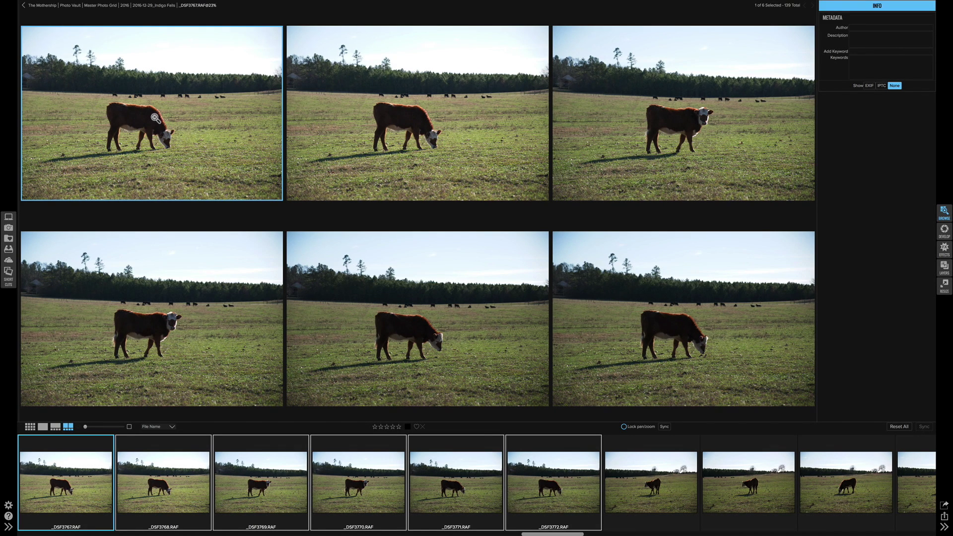
# Step: Magnify all compared cow photos to 50% and pan the first photo to inspect detail
pyautogui.click(154, 119)
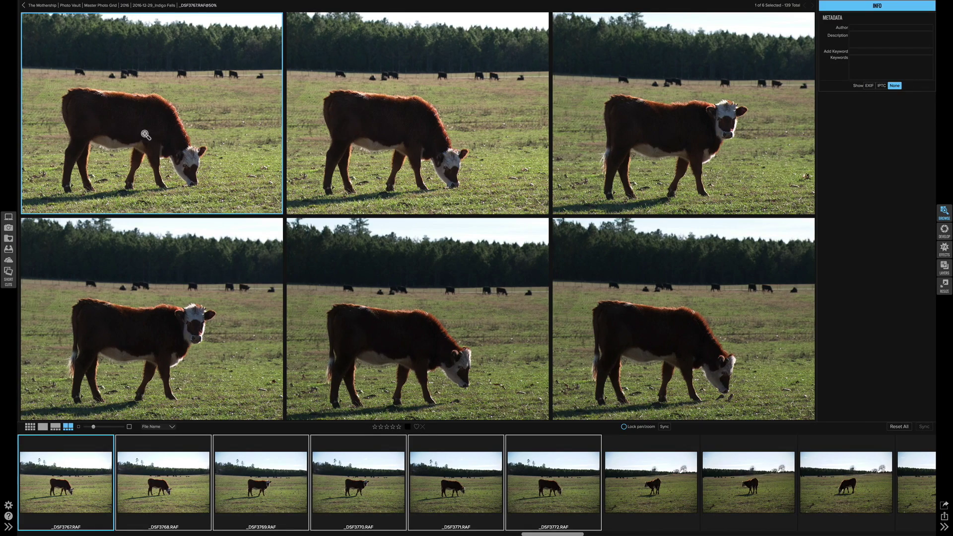
pyautogui.moveTo(145, 135); pyautogui.dragTo(162, 129)
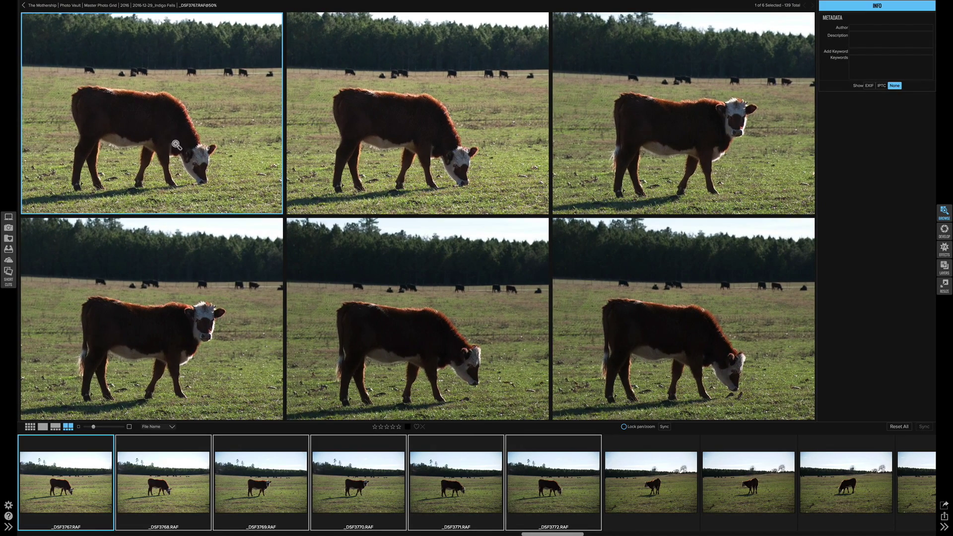
pyautogui.scroll(-3, 180, 128)
pyautogui.moveTo(181, 128)
pyautogui.mouseDown()
pyautogui.moveTo(181, 103)
pyautogui.moveTo(189, 137)
pyautogui.moveTo(192, 125)
pyautogui.mouseUp()
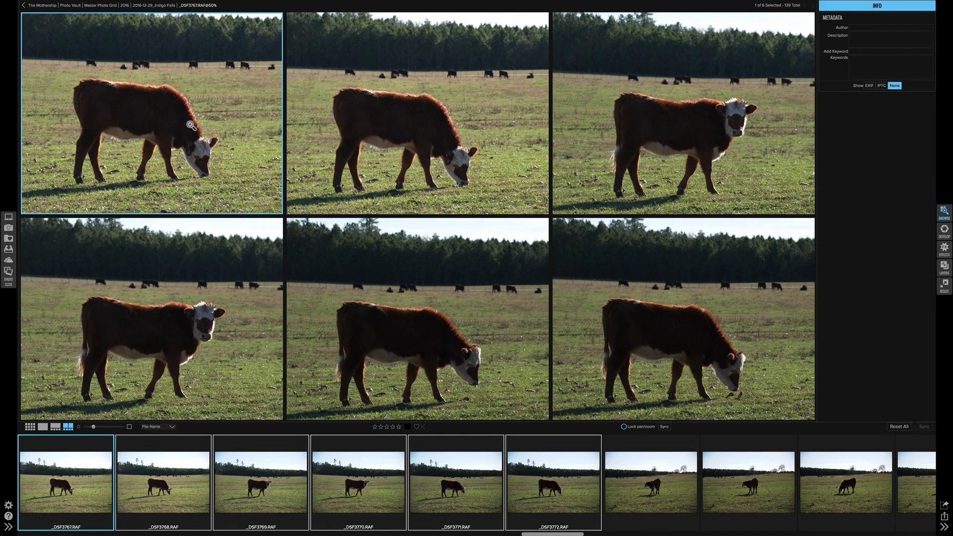
# Step: Inspect the second cow photo by panning and toggling between fit and zoom, then select the third
pyautogui.click(393, 149)
pyautogui.moveTo(445, 140)
pyautogui.mouseDown()
pyautogui.moveTo(427, 139)
pyautogui.moveTo(461, 137)
pyautogui.moveTo(415, 142)
pyautogui.moveTo(441, 143)
pyautogui.mouseUp()
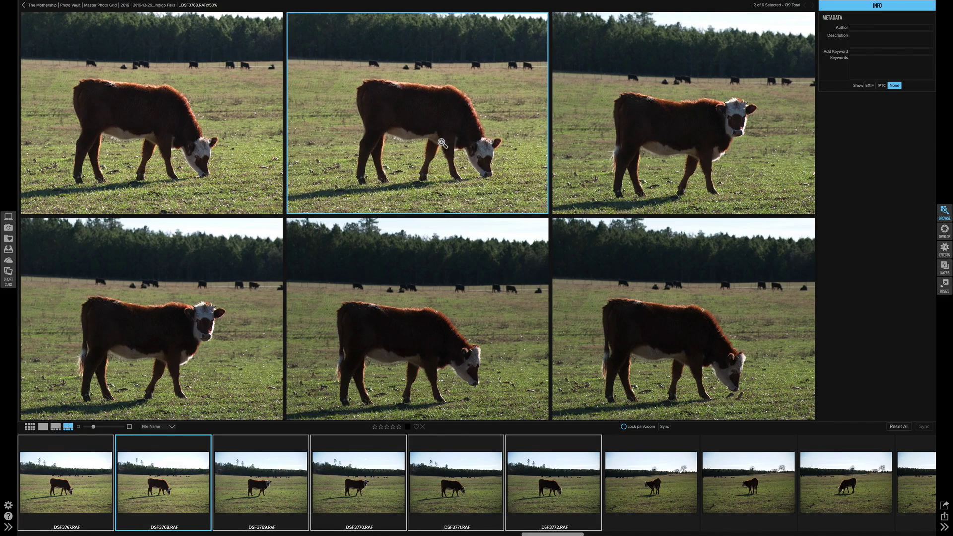
pyautogui.click(435, 131)
pyautogui.click(420, 129)
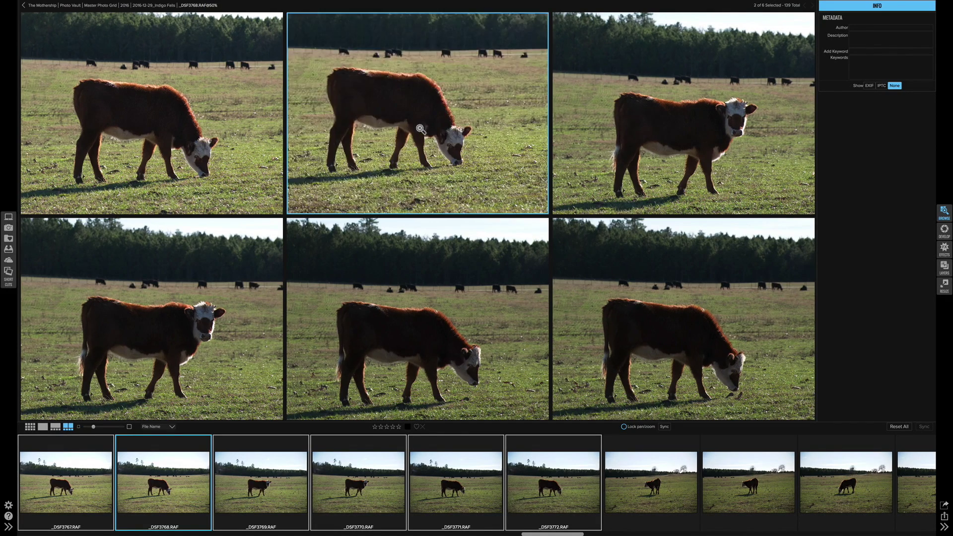
pyautogui.click(420, 129)
pyautogui.click(420, 129)
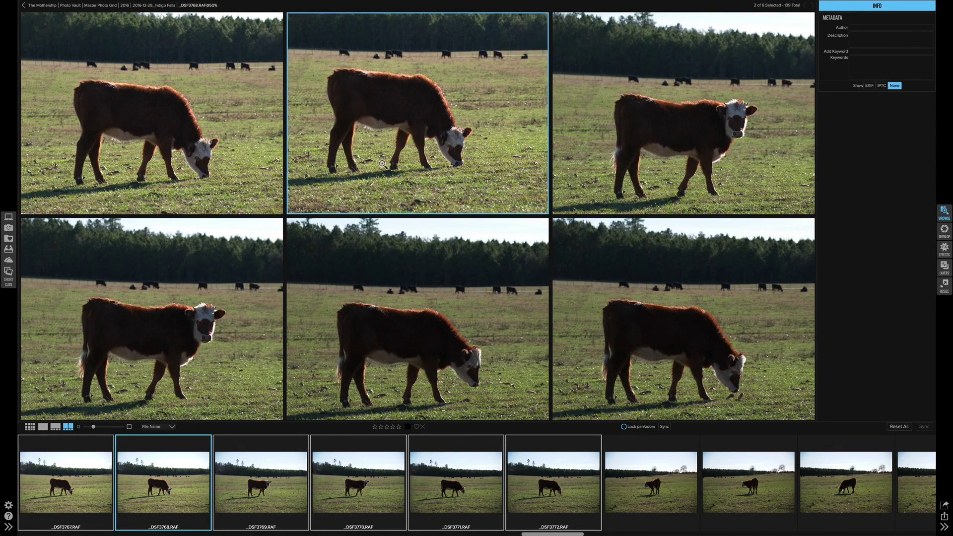
pyautogui.click(717, 152)
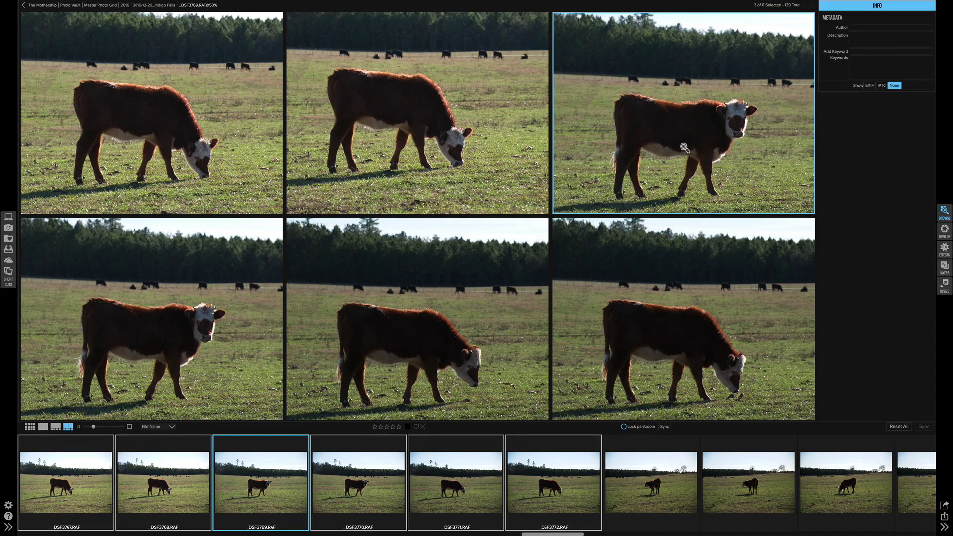
# Step: Remove _DSF3767, _DSF3768 and _DSF3769 from the cow photo comparison
pyautogui.click(185, 143)
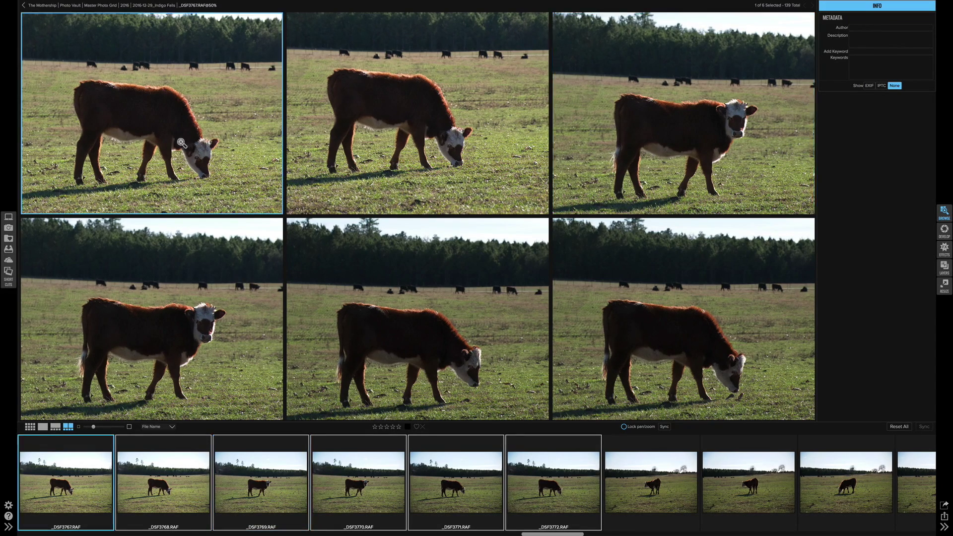
pyautogui.click(338, 147)
pyautogui.click(231, 139)
pyautogui.keyDown('ctrl'); pyautogui.click(212, 144); pyautogui.keyUp('ctrl')
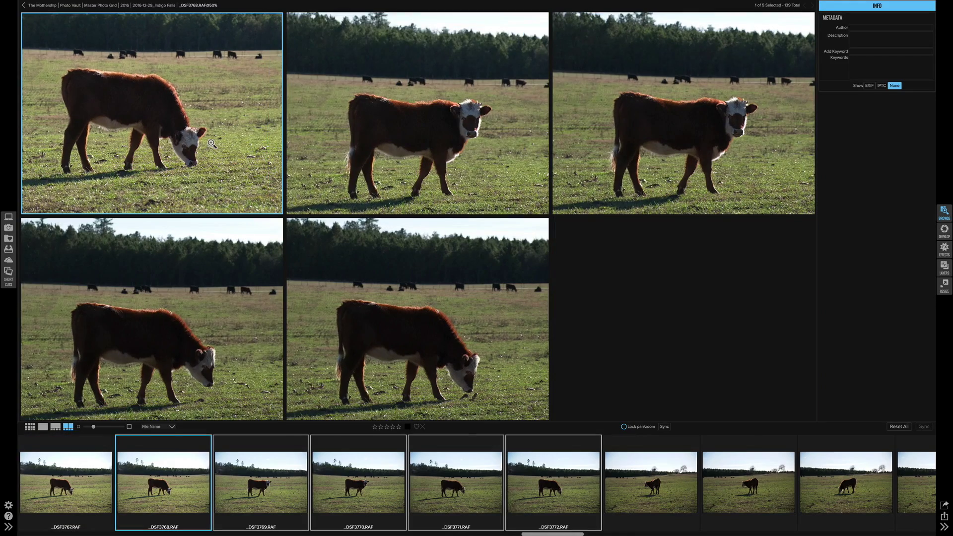
pyautogui.click(197, 139)
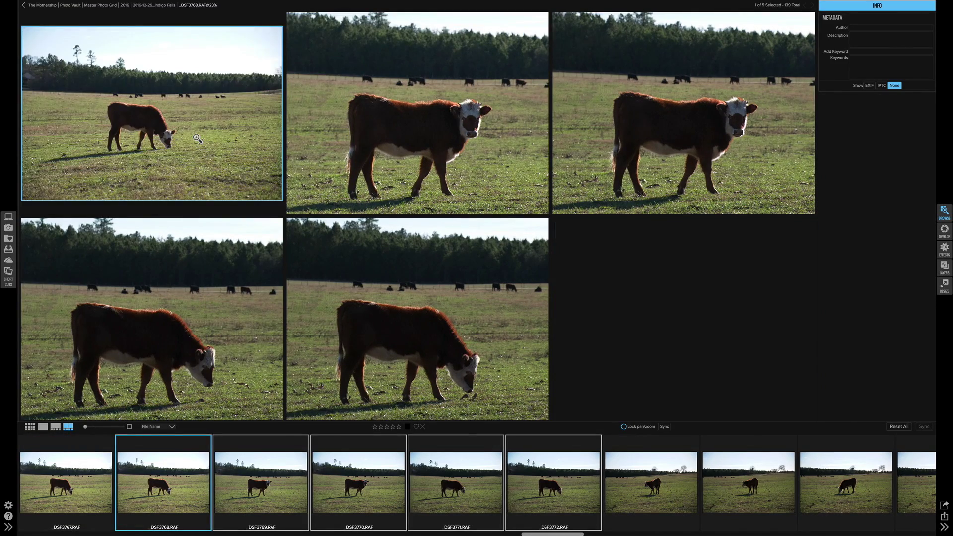
pyautogui.keyDown('ctrl'); pyautogui.click(197, 138); pyautogui.keyUp('ctrl')
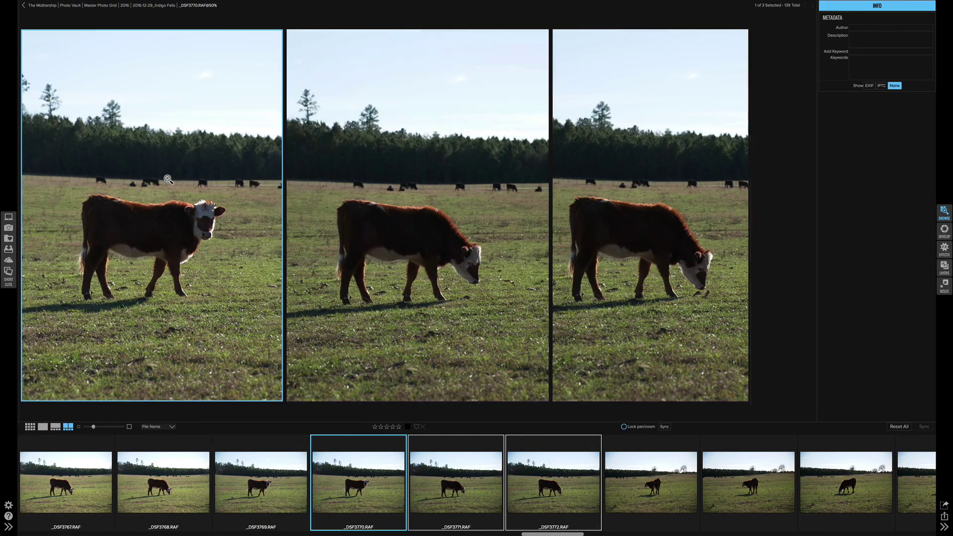
pyautogui.keyDown('ctrl'); pyautogui.click(169, 179); pyautogui.keyUp('ctrl')
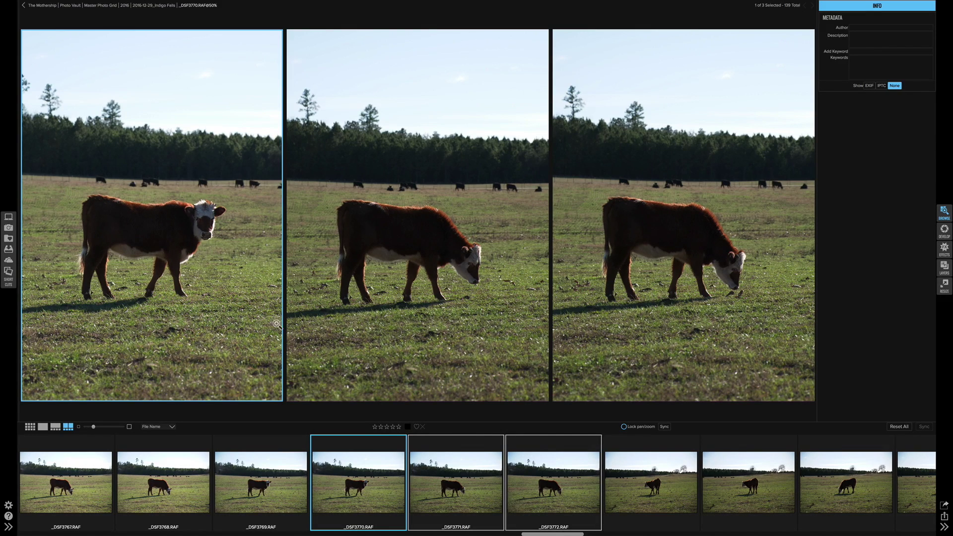
# Step: Rate _DSF3770 five stars, zoom the three photos to fit, and return to the thumbnail grid
pyautogui.click(400, 428)
pyautogui.click(206, 224)
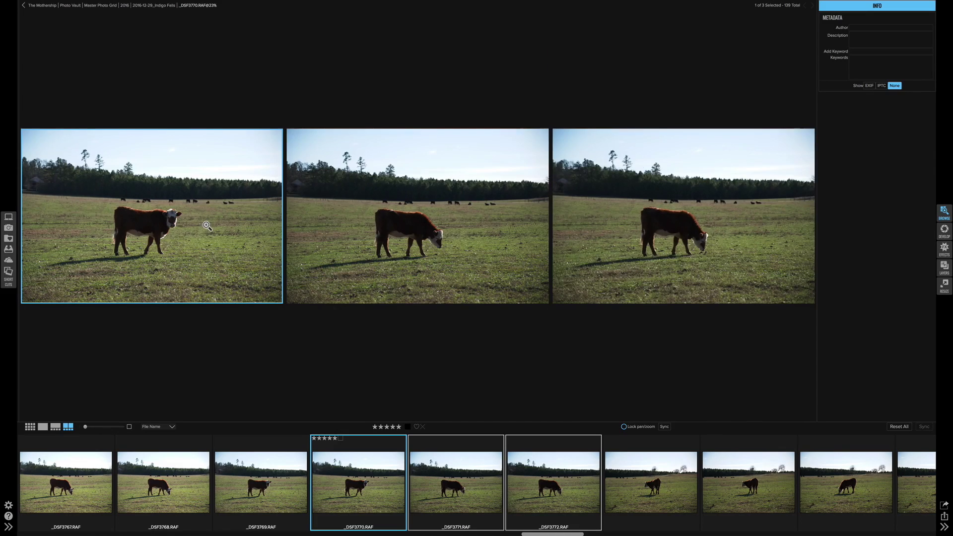
pyautogui.click(29, 427)
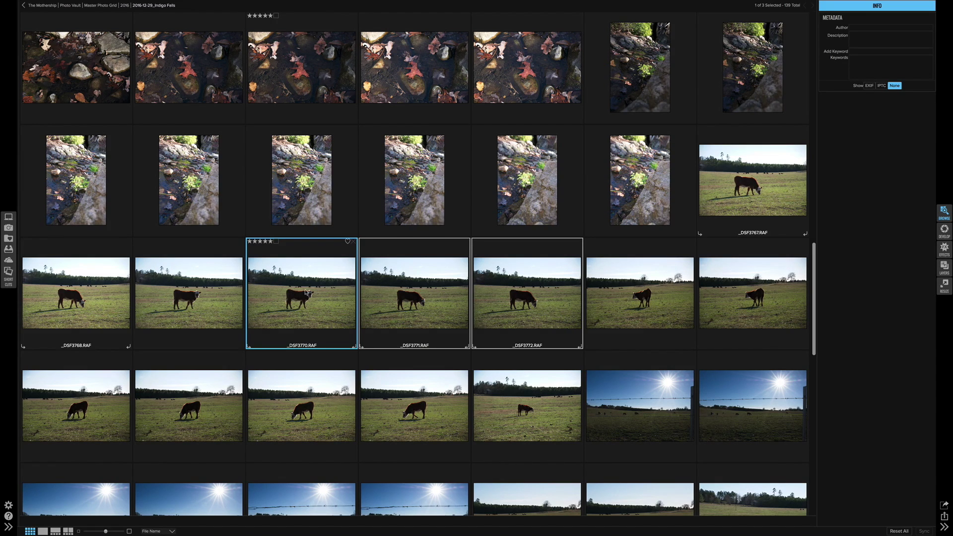
# Step: Select leaf photos _DSF3755 through _DSF3758 and view them side by side in Compare
pyautogui.scroll(3, 300, 293)
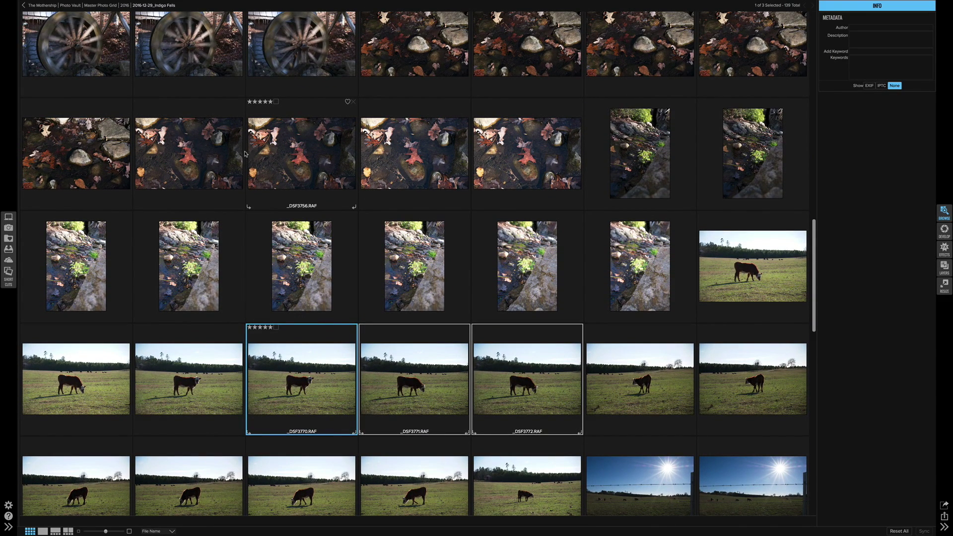
pyautogui.click(197, 157)
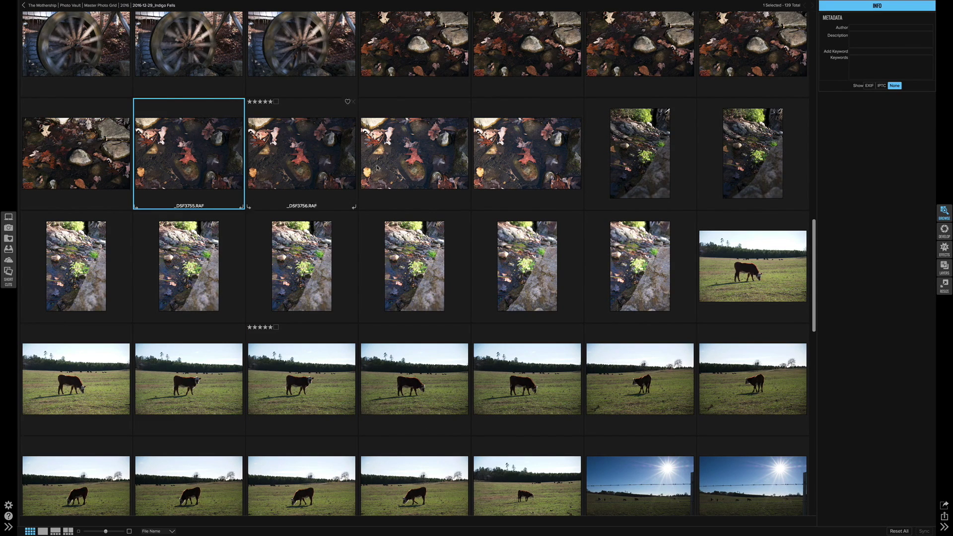
pyautogui.keyDown('shift'); pyautogui.click(515, 161); pyautogui.keyUp('shift')
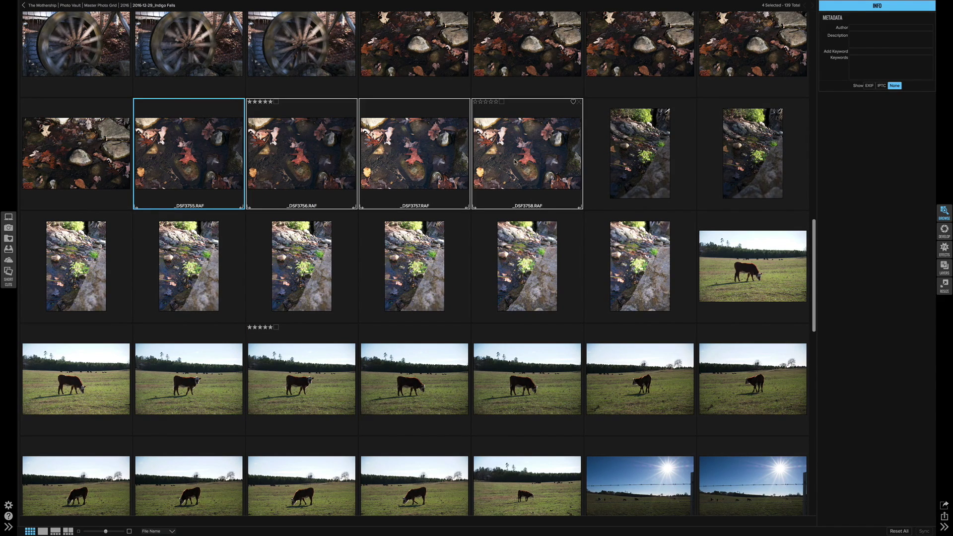
pyautogui.press('c')
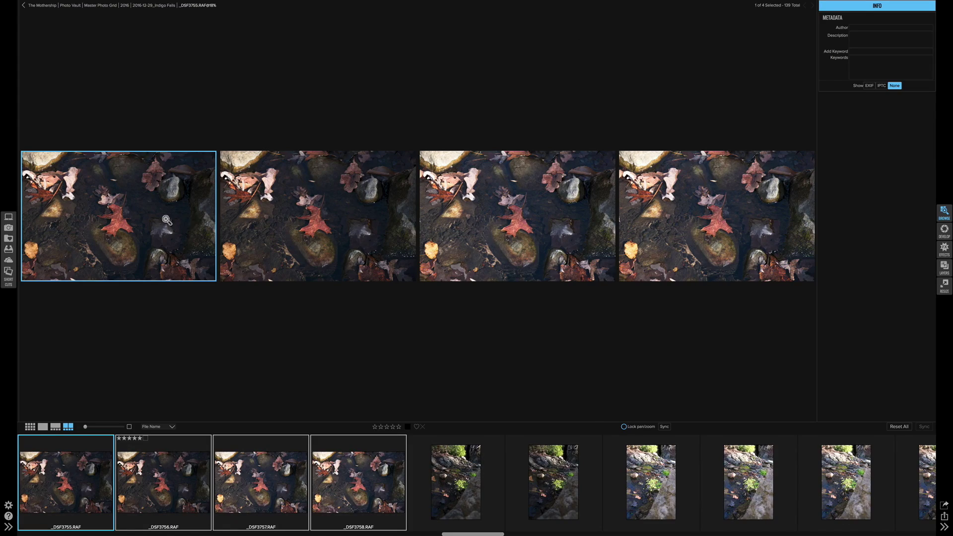
# Step: Zoom to 50% on the red leaf, compare _DSF3755 with _DSF3756, then go back to the grid
pyautogui.click(118, 221)
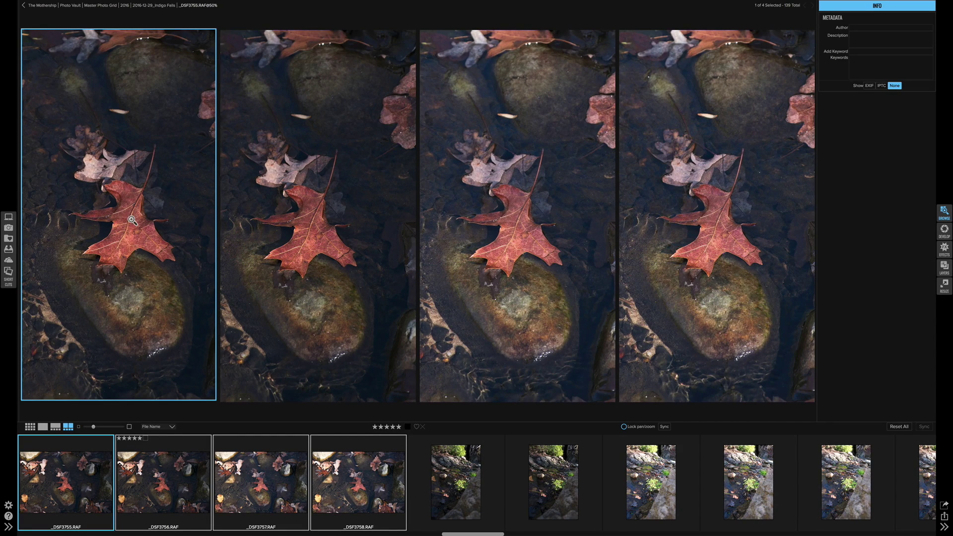
pyautogui.click(316, 236)
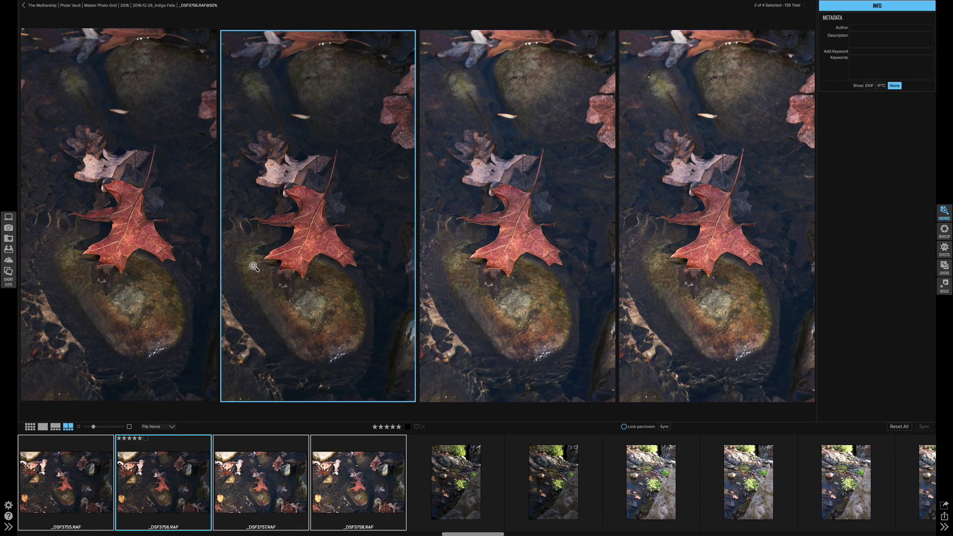
pyautogui.click(136, 249)
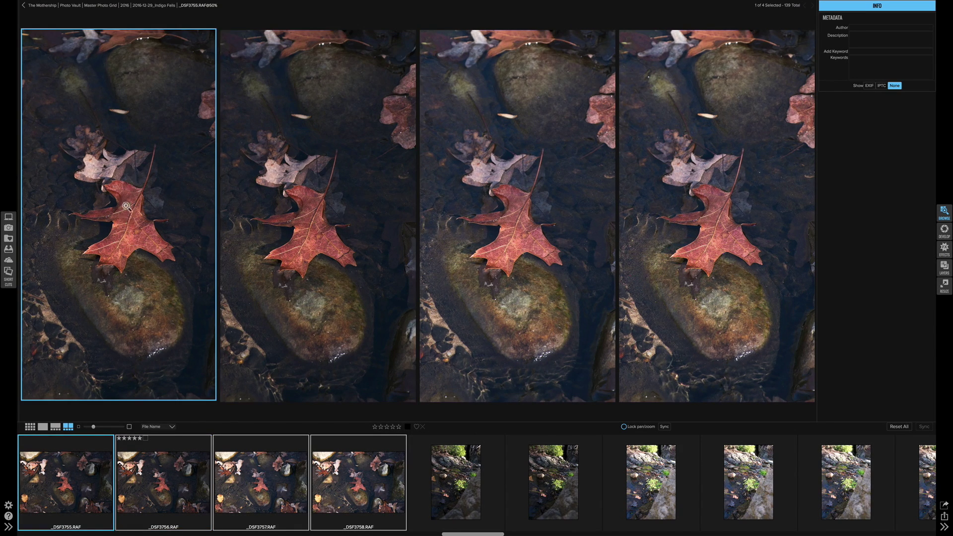
pyautogui.click(310, 197)
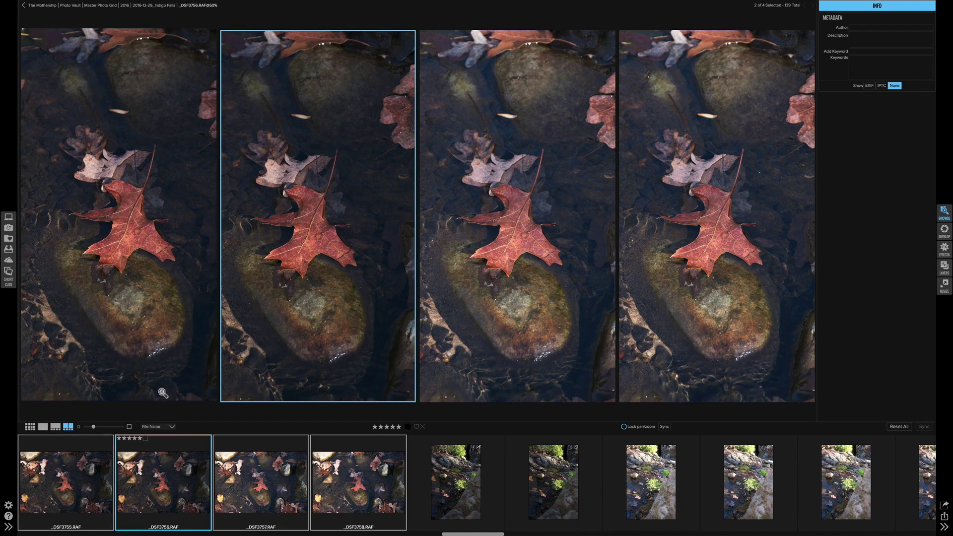
pyautogui.press('g')
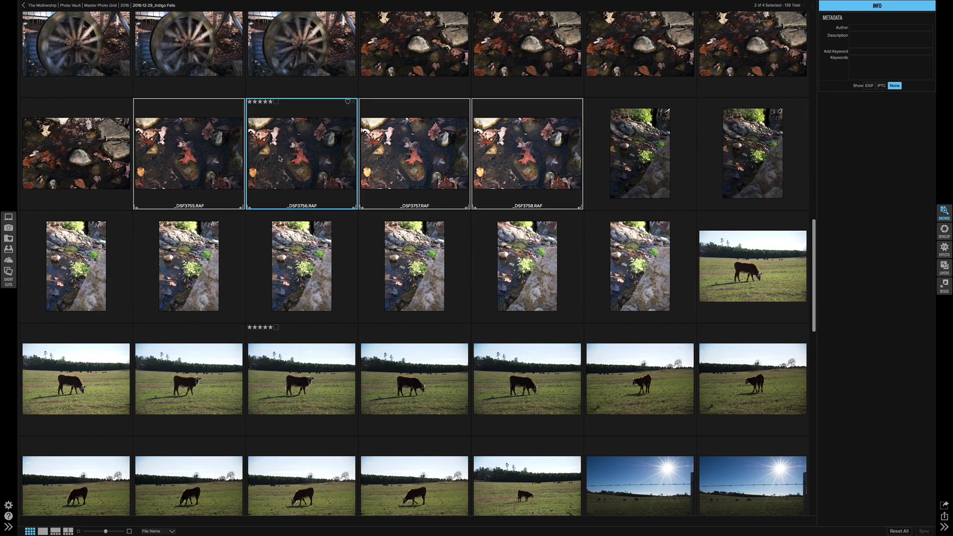
# Step: Select cow photos _DSF3769 through _DSF3773 in the thumbnail grid
pyautogui.scroll(-1, 337, 164)
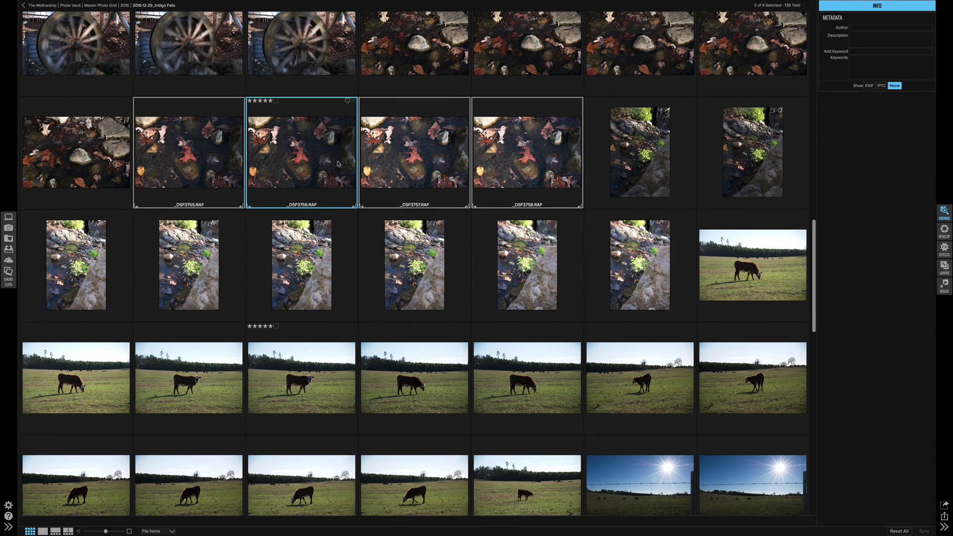
pyautogui.scroll(-3, 337, 164)
pyautogui.click(231, 230)
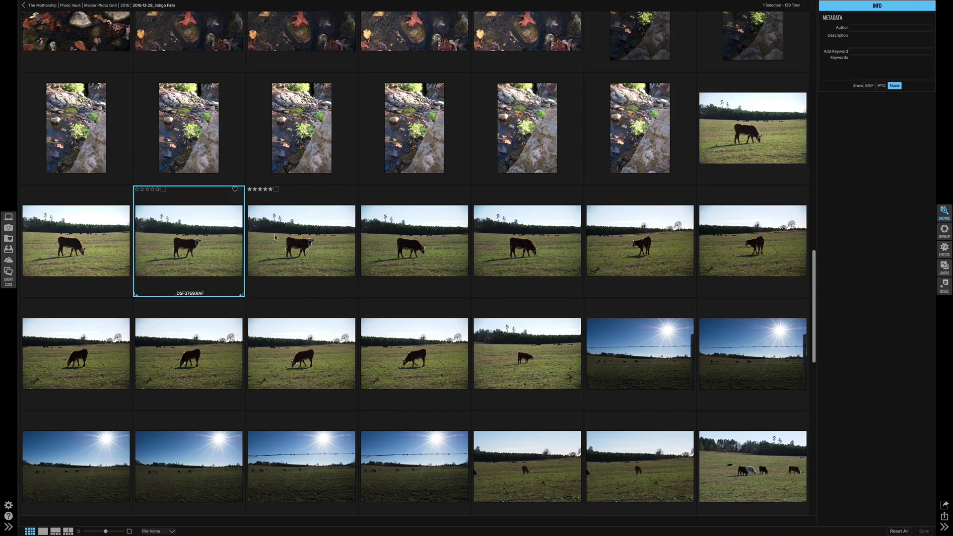
pyautogui.keyDown('shift'); pyautogui.click(641, 233); pyautogui.keyUp('shift')
# Step: Select the cow photos _DSF3776 through _DSF3779 as the next comparison group
pyautogui.scroll(-1, 460, 223)
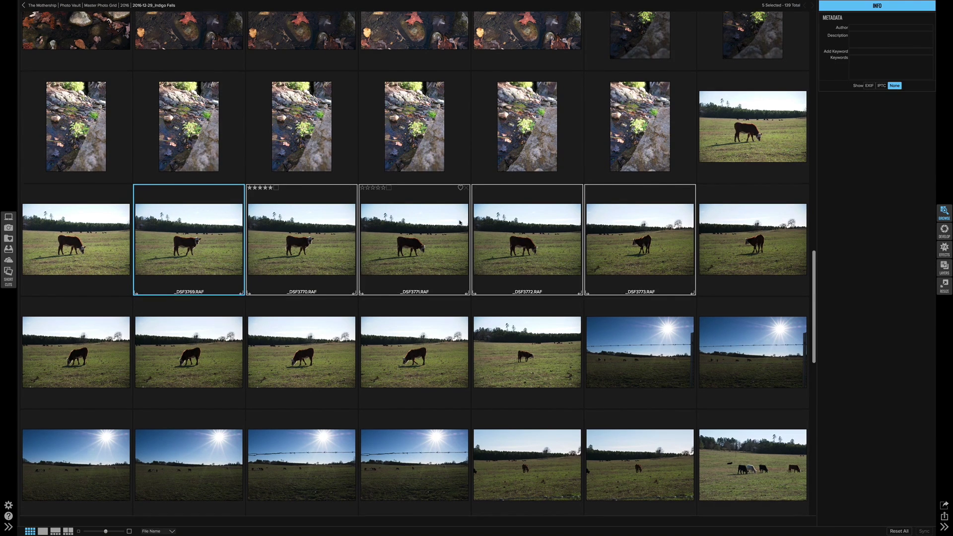
pyautogui.scroll(-3, 460, 223)
pyautogui.click(202, 233)
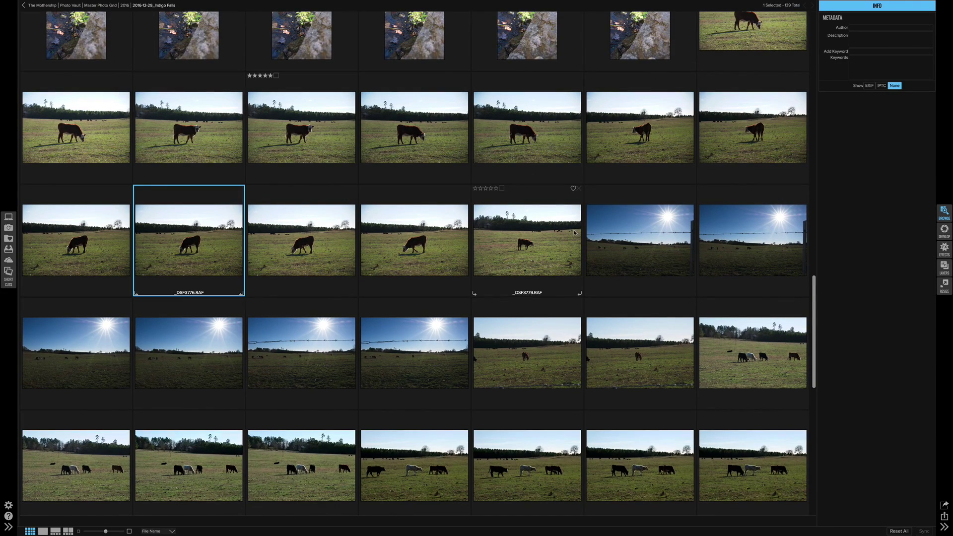
pyautogui.keyDown('shift'); pyautogui.click(574, 233); pyautogui.keyUp('shift')
pyautogui.scroll(3, 438, 211)
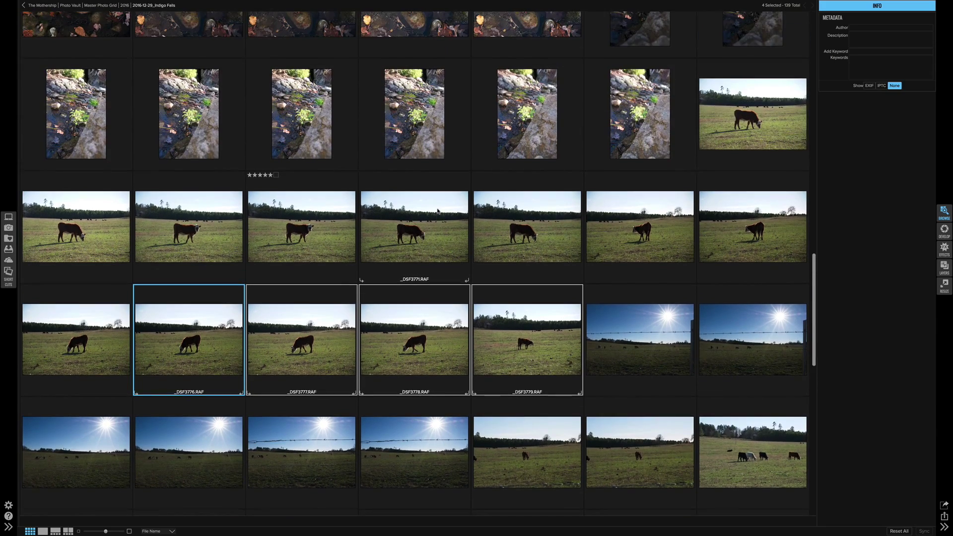
pyautogui.scroll(3, 438, 212)
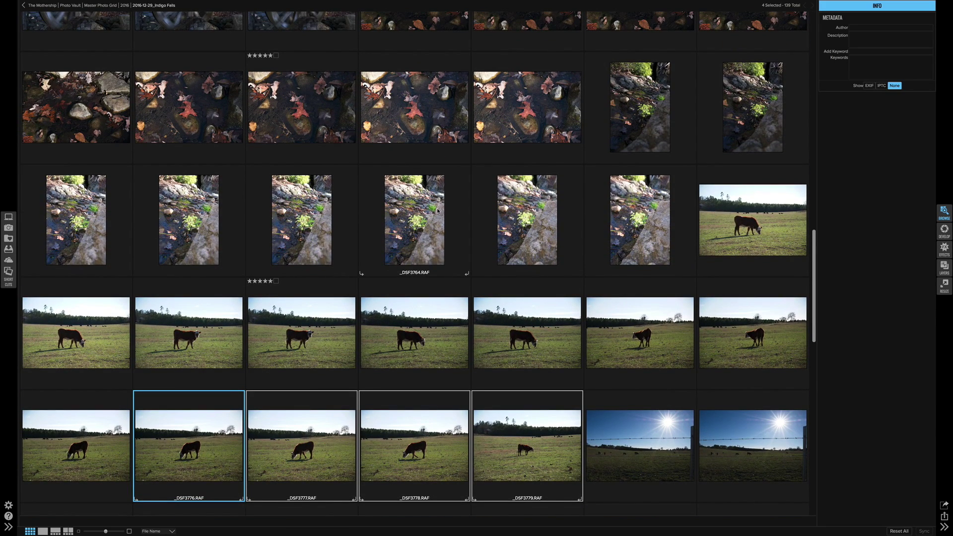
pyautogui.scroll(2, 427, 232)
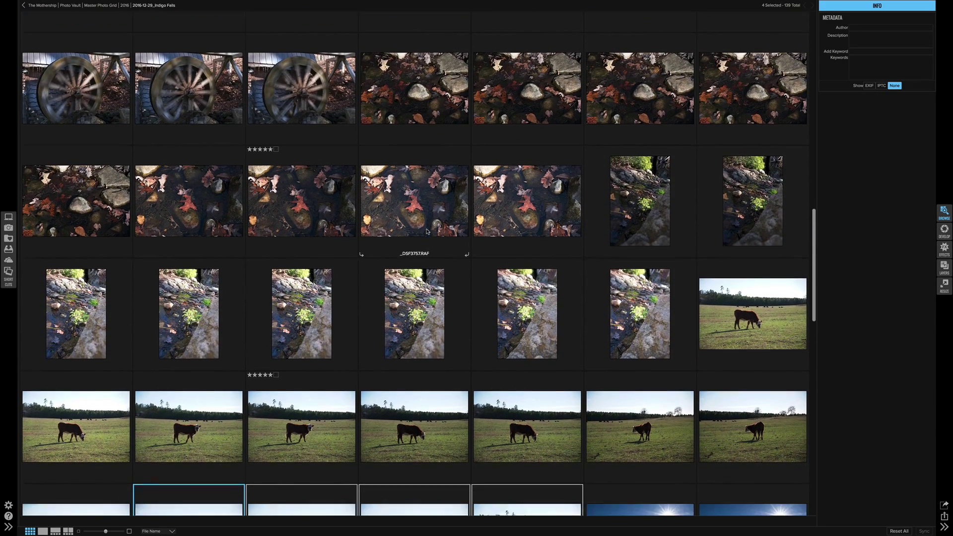